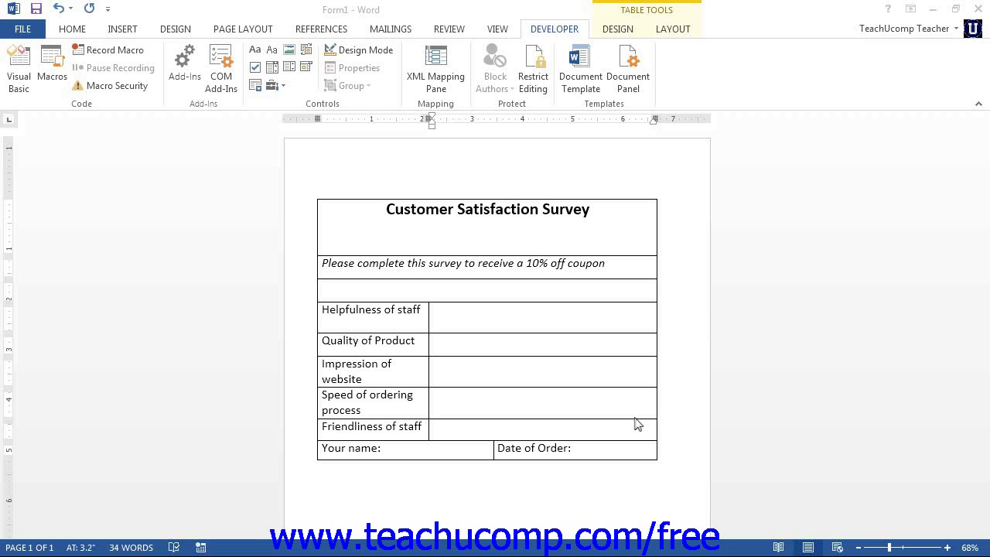
# - Insert a drop-down list content control in the Helpfulness of staff answer cell and select it
pyautogui.click(464, 319)
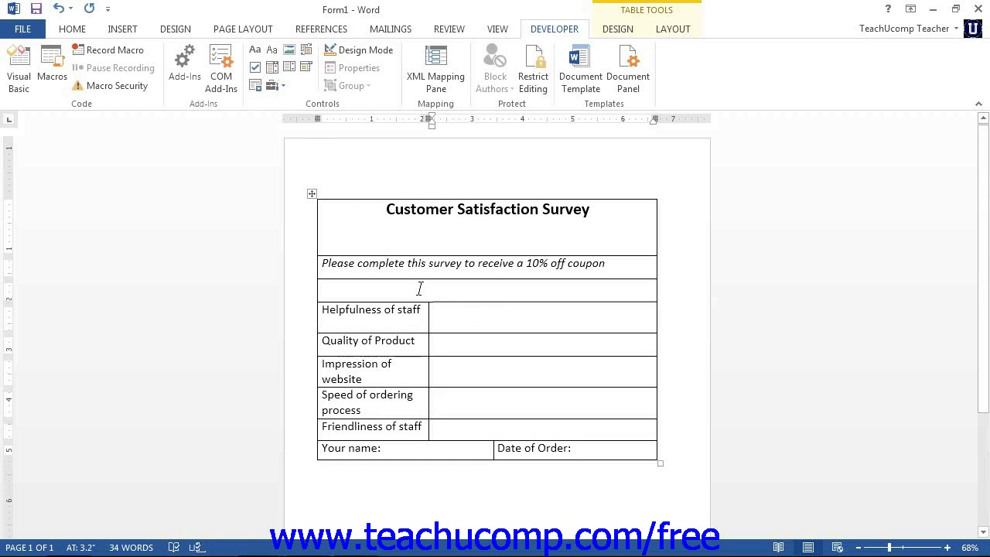
pyautogui.click(275, 70)
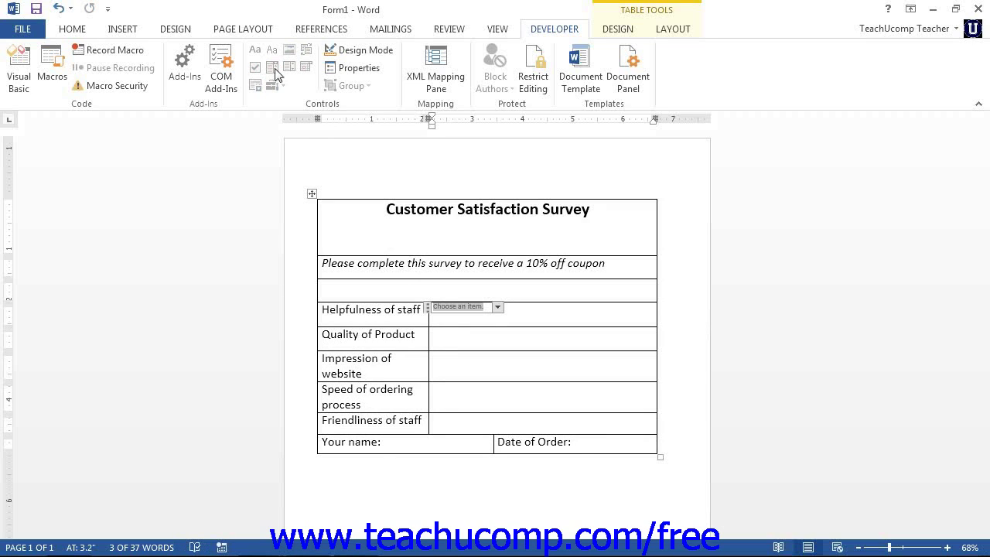
pyautogui.click(428, 309)
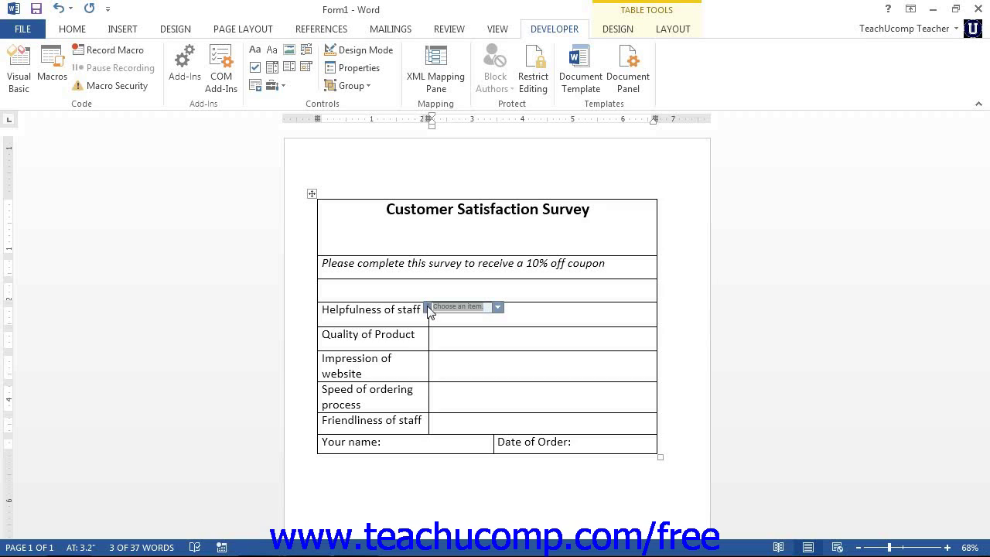
# - Open Content Control Properties for the Helpfulness drop-down control
pyautogui.click(363, 69)
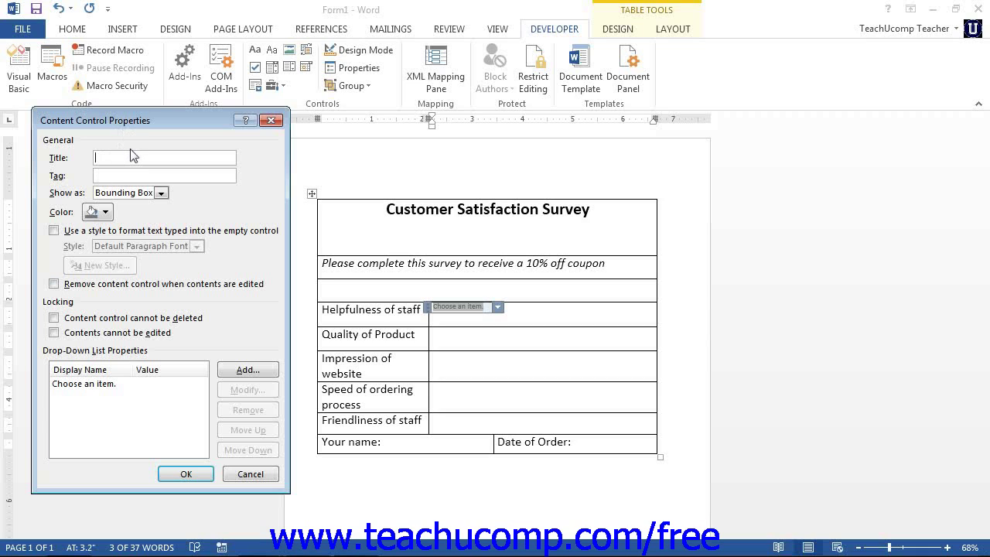
# - Title the drop-down control 'Helpfulness' and keep Bounding Box as its display
pyautogui.write('Helpfulness')
pyautogui.click(69, 176)
pyautogui.click(161, 194)
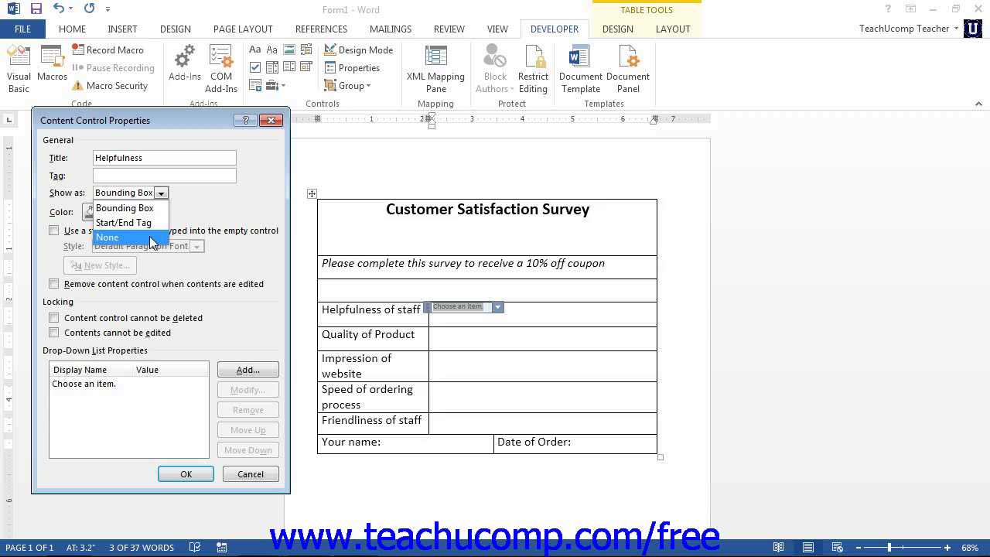
pyautogui.click(155, 207)
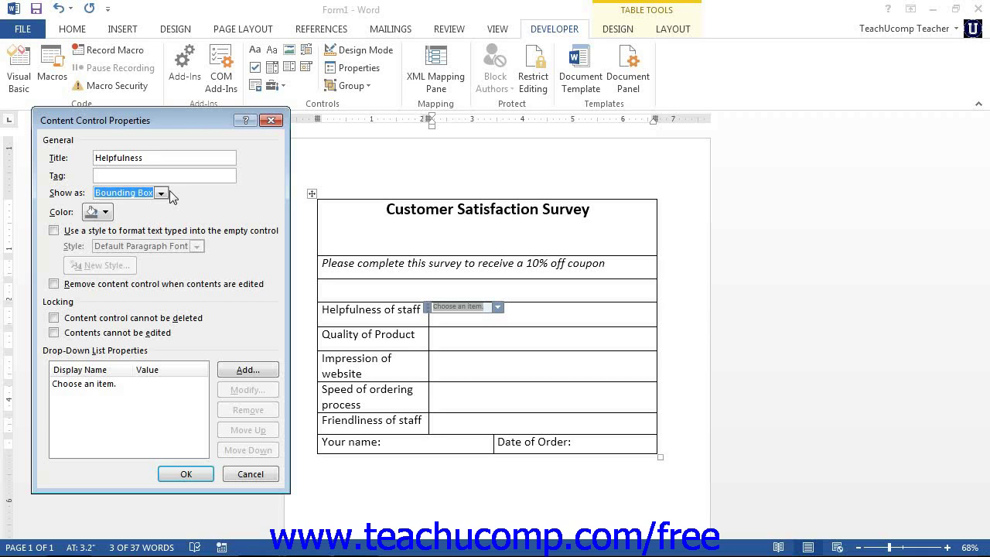
# - Leave the control colour unchanged and enable a style for text typed into the empty control
pyautogui.click(100, 217)
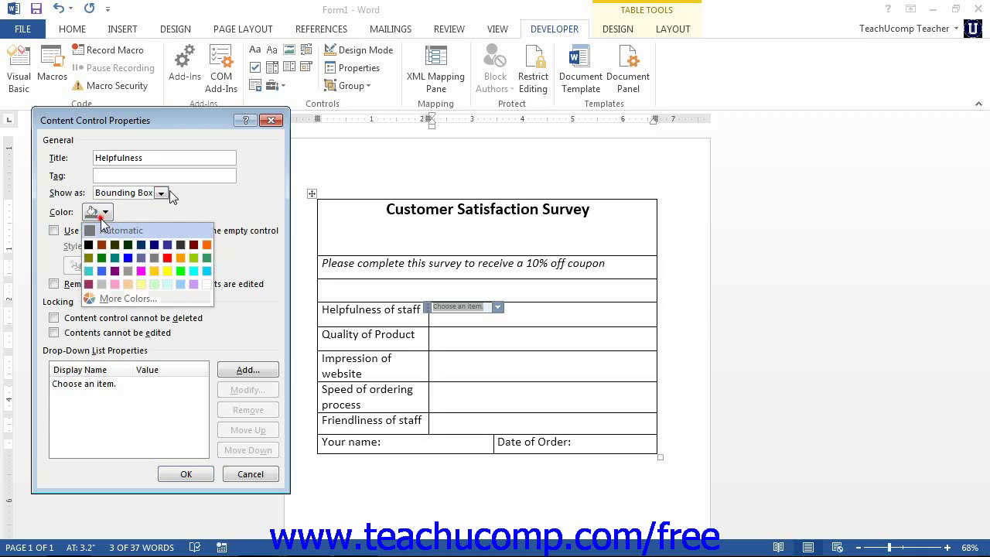
pyautogui.click(103, 215)
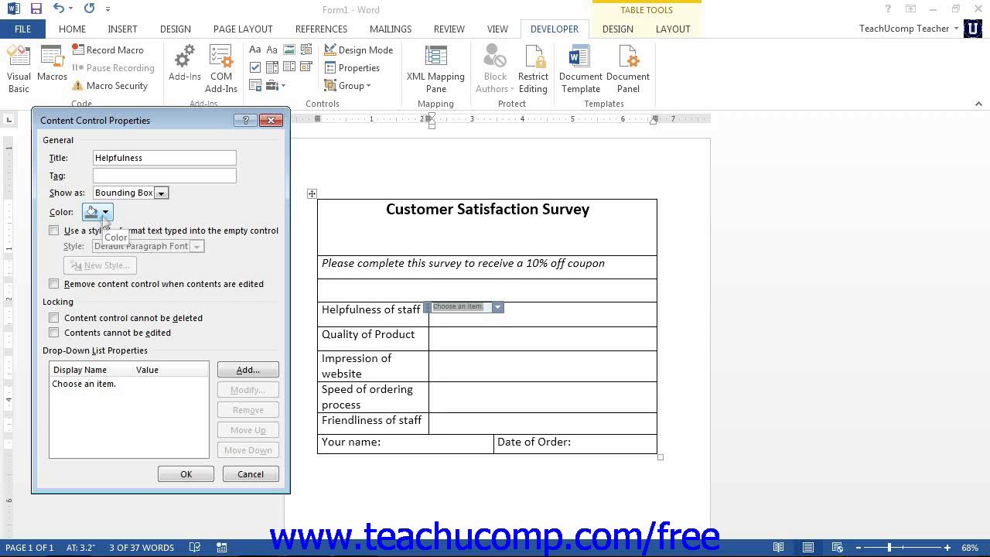
pyautogui.click(54, 232)
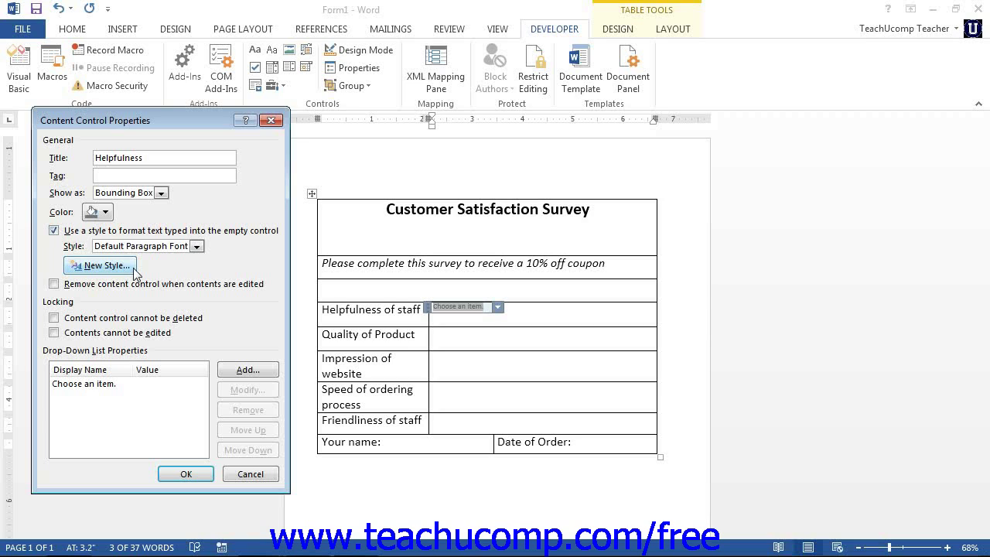
# - Keep the style unchanged, turn the typed-text style option off, and cancel the dialog
pyautogui.click(197, 246)
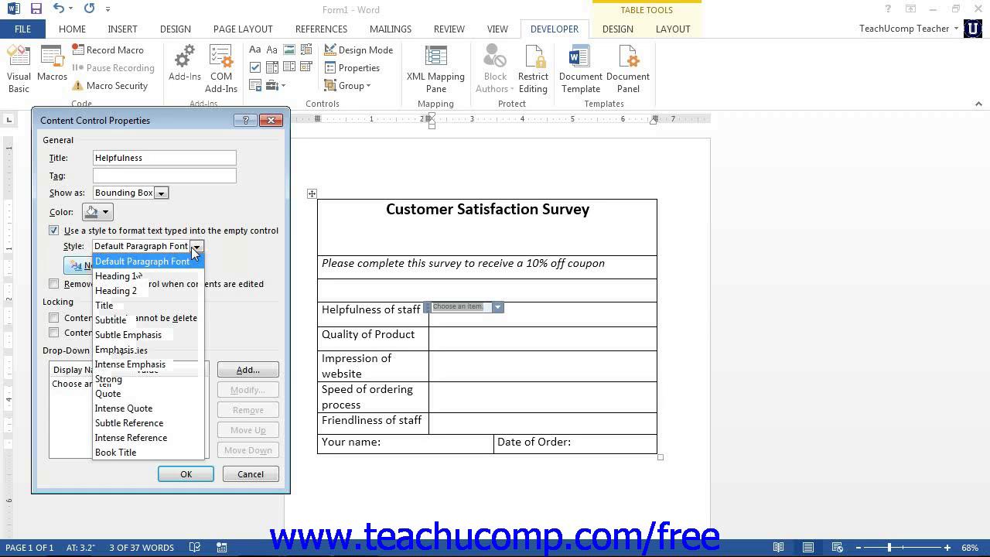
pyautogui.click(194, 249)
pyautogui.click(55, 230)
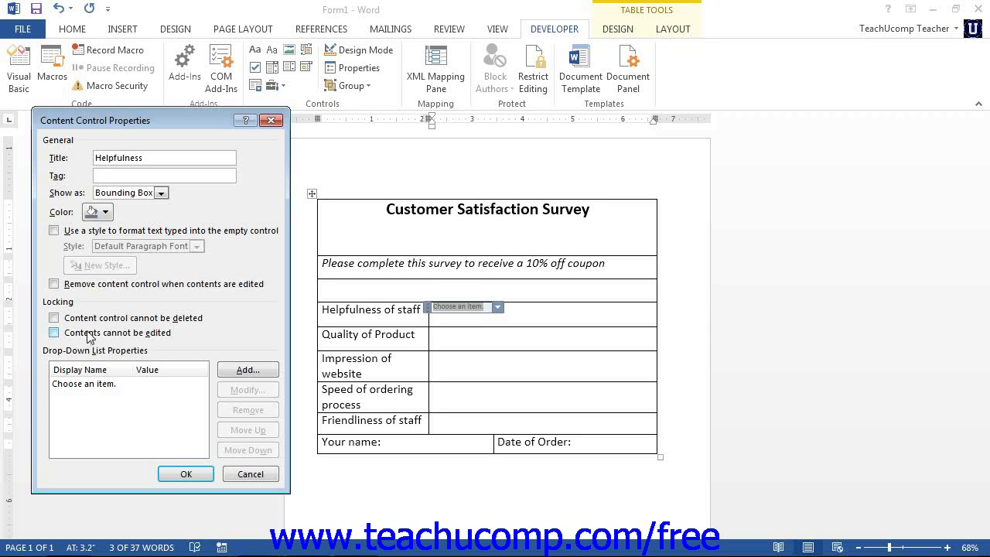
pyautogui.click(241, 479)
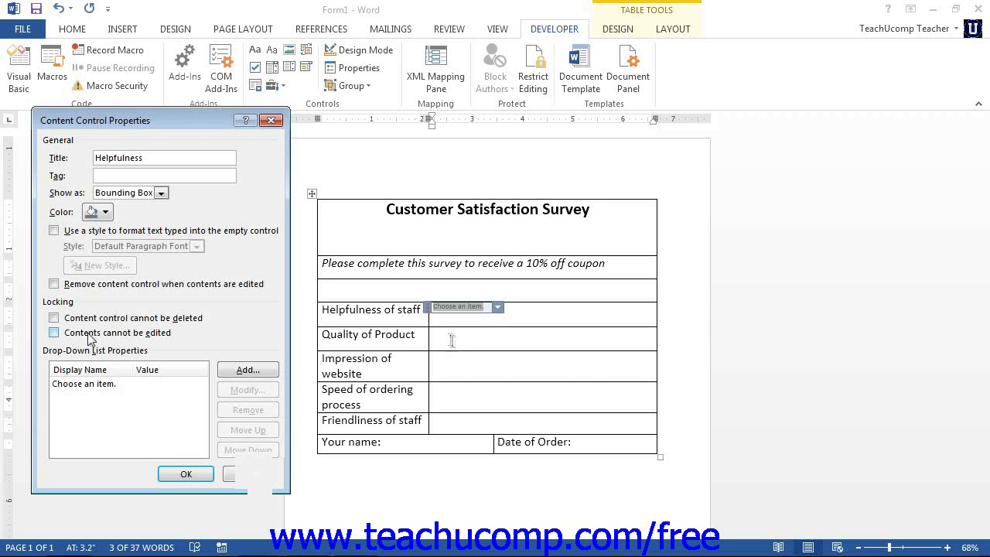
# - Add a plain text control to the Quality of Product answer cell and open its properties
pyautogui.click(449, 339)
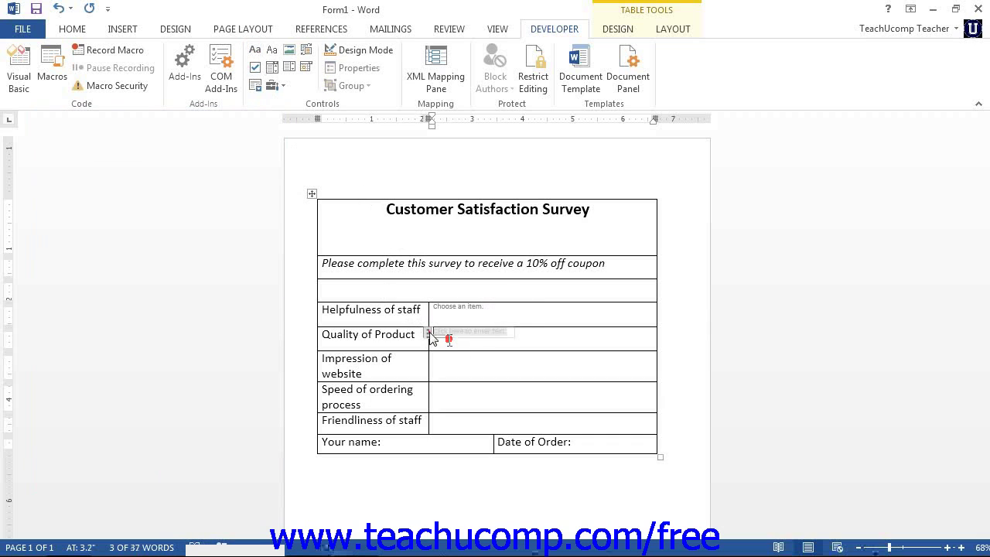
pyautogui.click(358, 68)
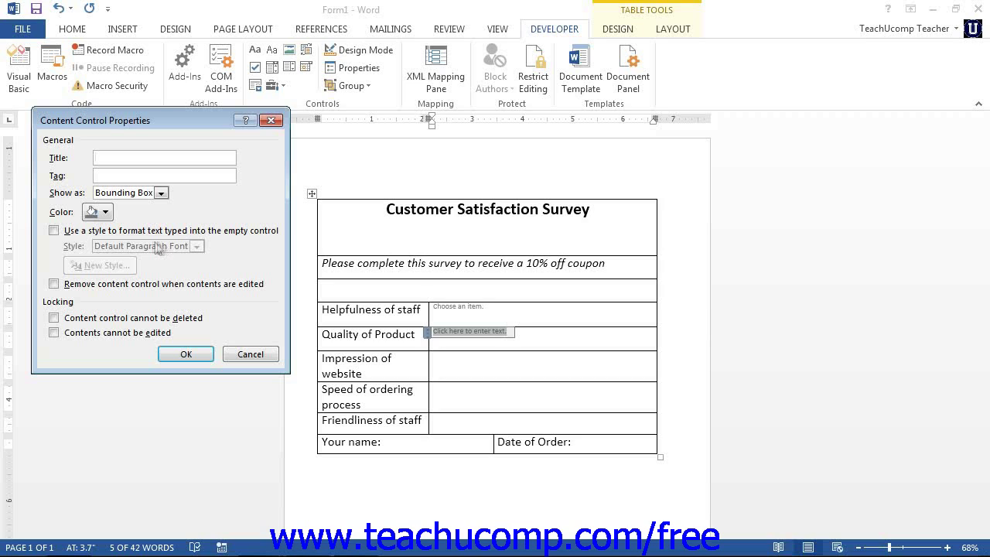
# - Toggle 'Remove content control when contents are edited' on and off, then cancel without changes
pyautogui.click(153, 284)
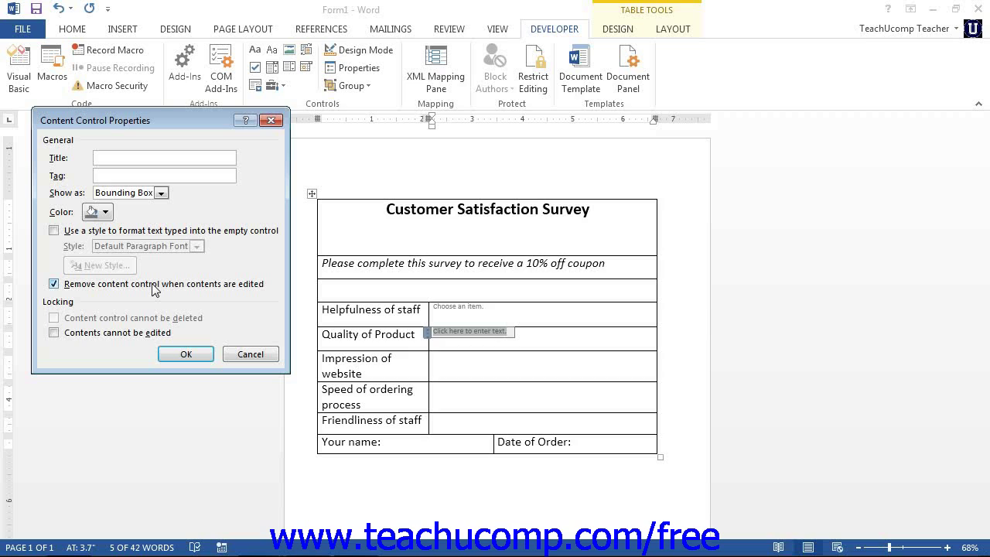
pyautogui.click(154, 285)
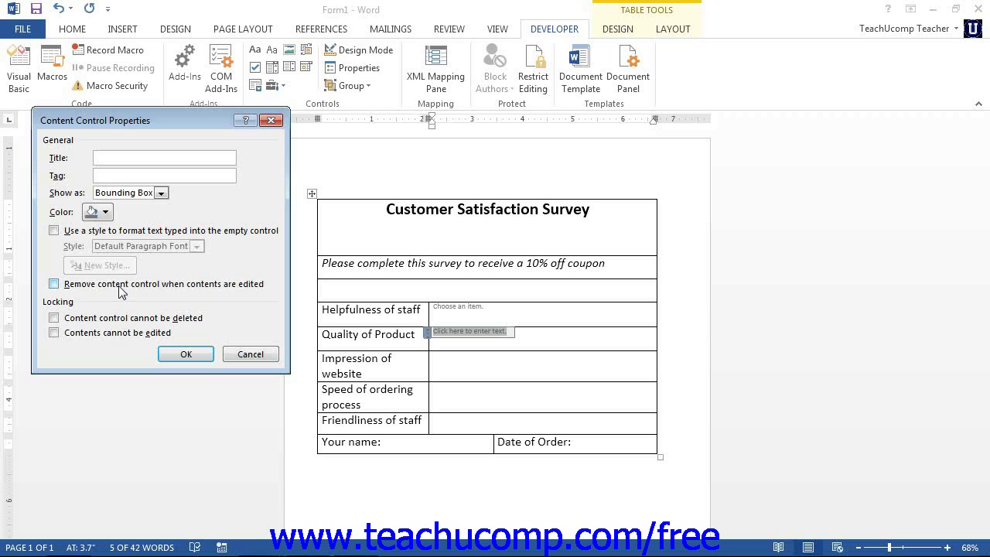
pyautogui.click(250, 353)
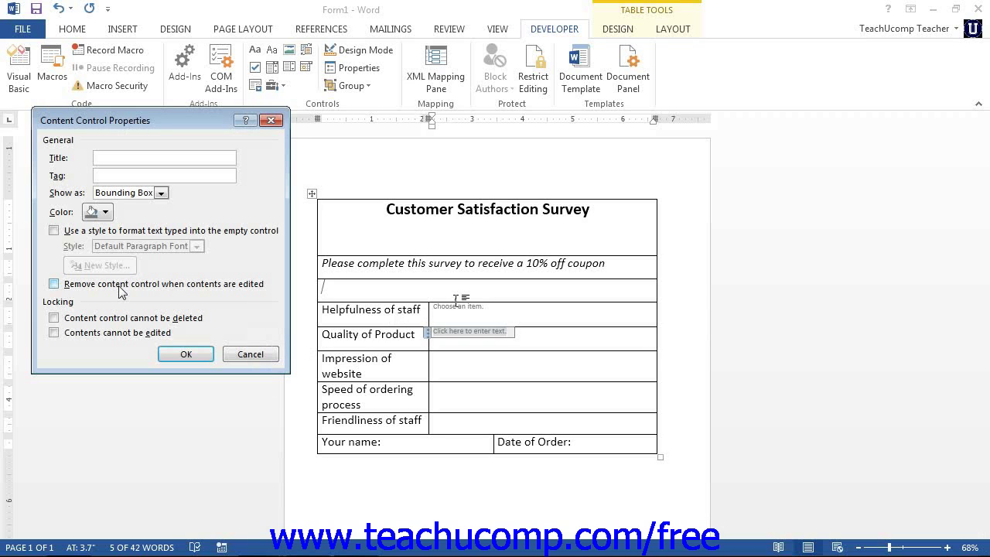
# - Reopen the Helpfulness drop-down's properties and cancel an Add Choice attempt
pyautogui.click(430, 309)
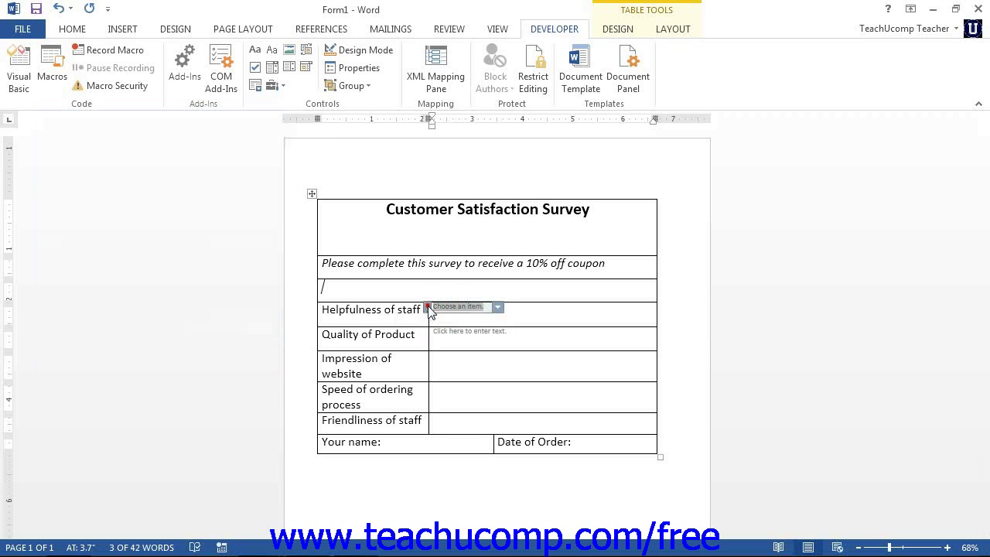
pyautogui.click(356, 73)
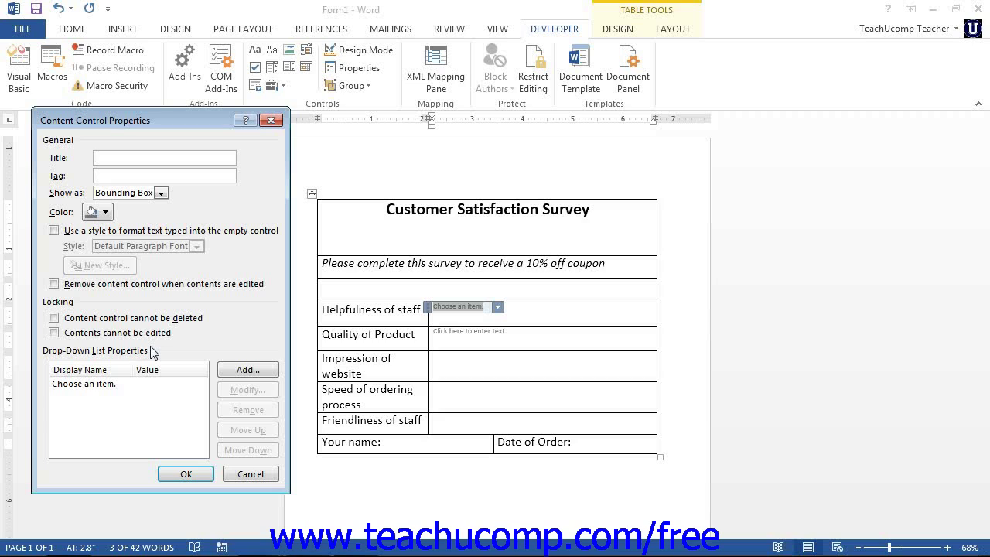
pyautogui.click(237, 370)
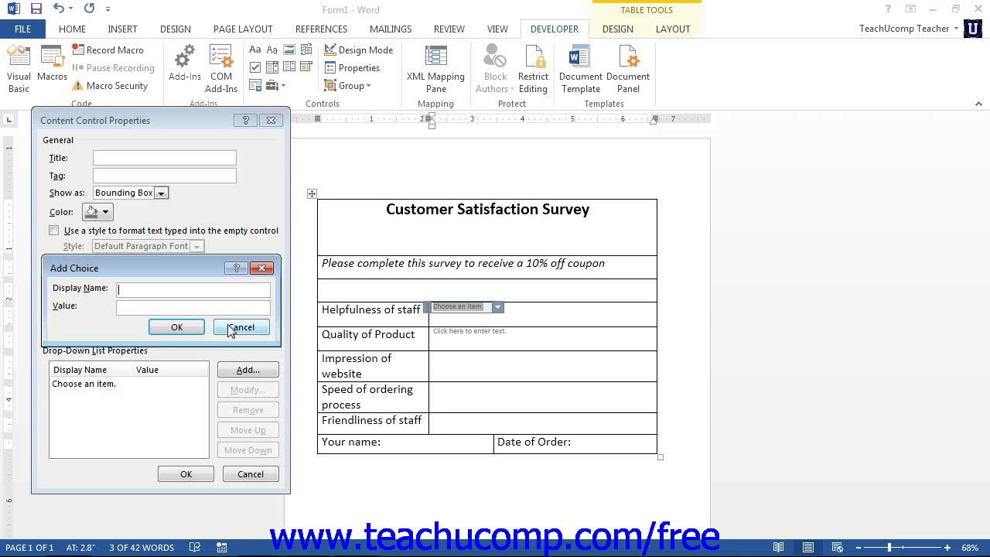
pyautogui.click(241, 327)
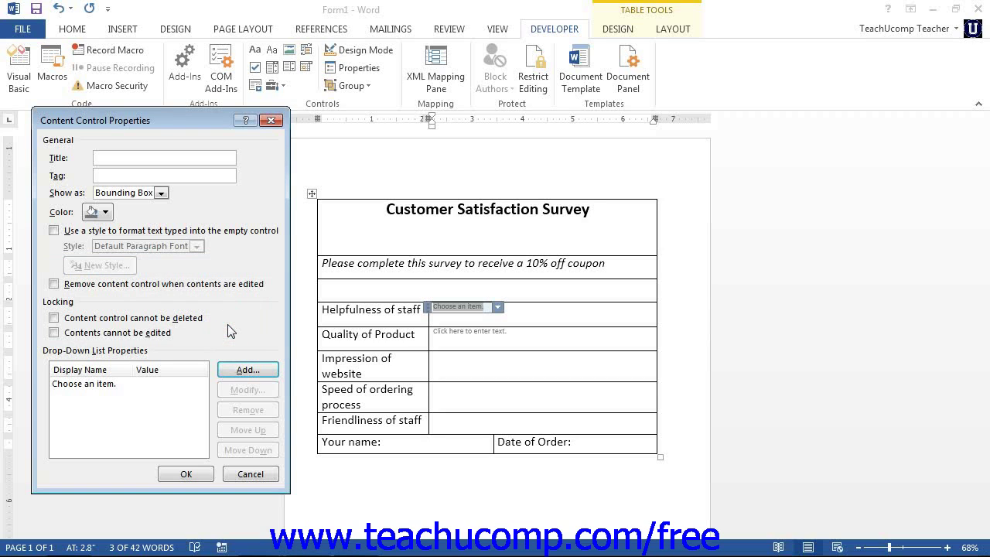
# - Rename 'Choose an item.' to TEST, cancel the dialog, and go to the Impression of website cell
pyautogui.click(108, 383)
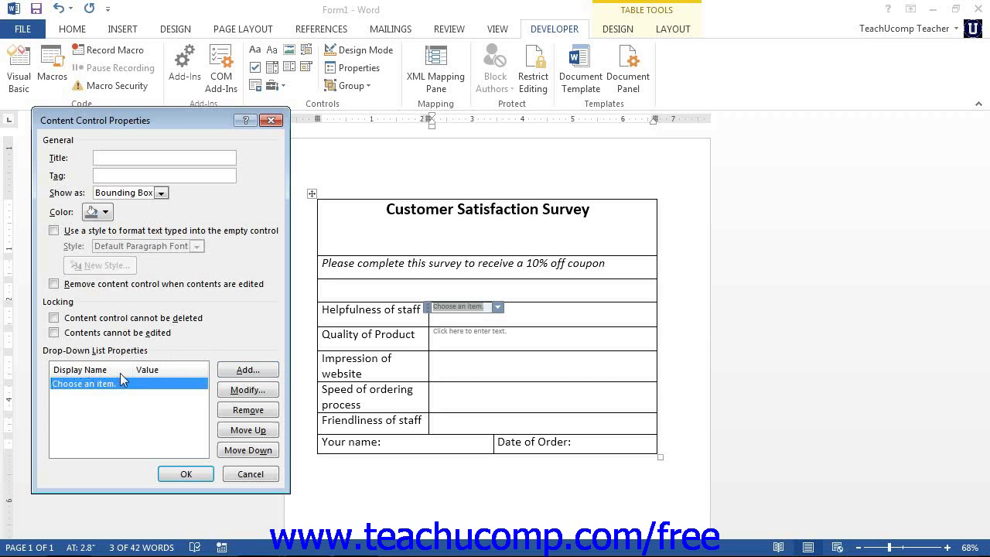
pyautogui.click(237, 392)
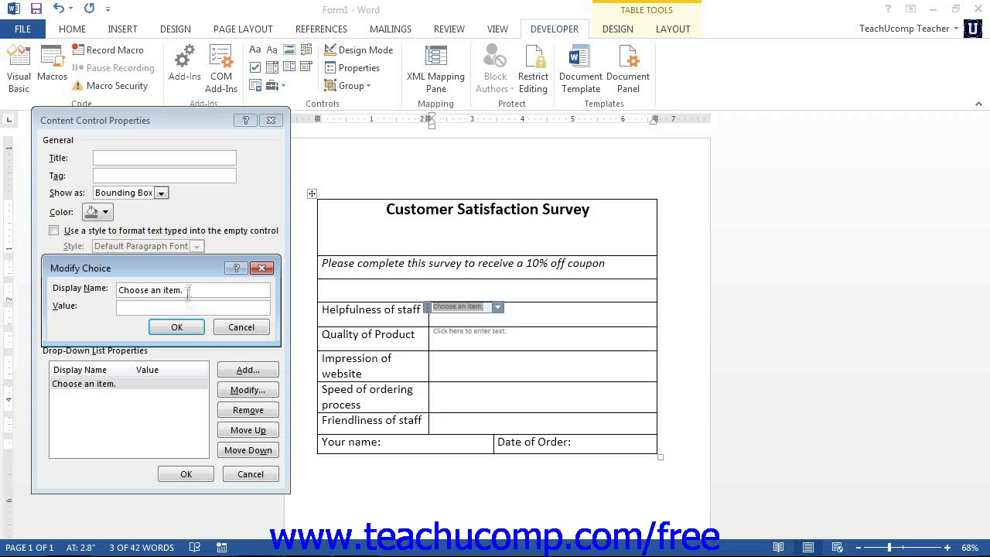
pyautogui.moveTo(185, 289); pyautogui.dragTo(115, 289)
pyautogui.write('TEST')
pyautogui.click(176, 326)
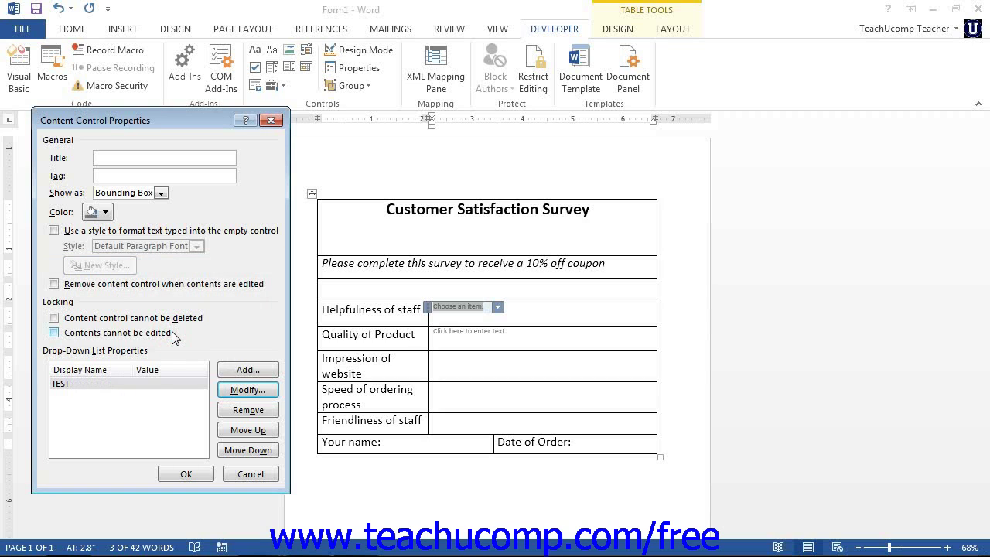
pyautogui.click(99, 384)
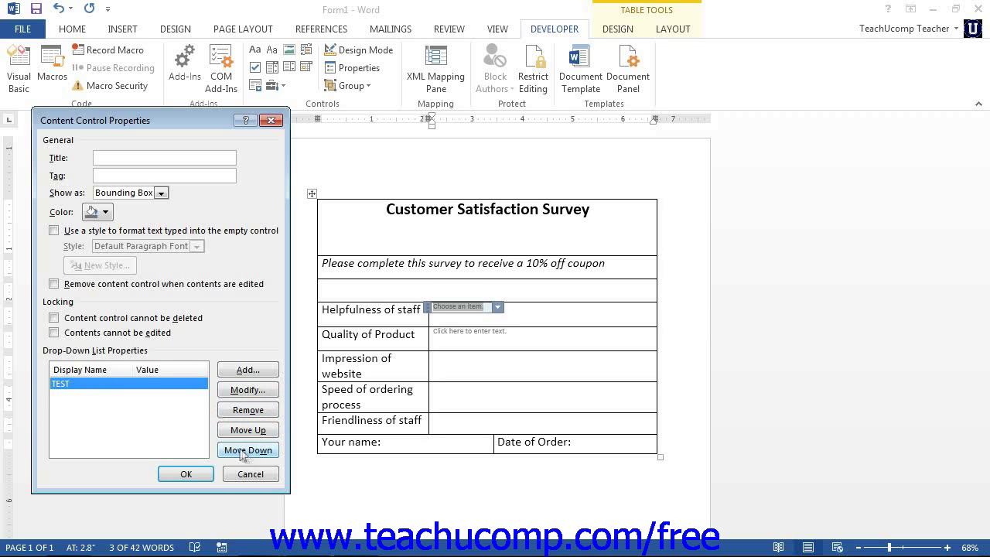
pyautogui.click(256, 476)
pyautogui.click(453, 368)
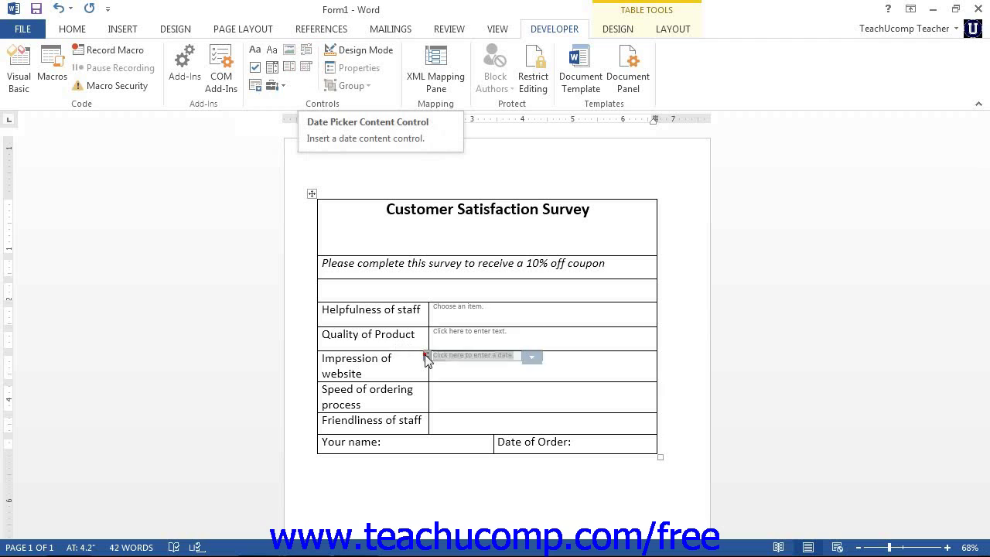
# - Open the Impression of website date picker's properties, showing the M/d/yyyy date format
pyautogui.click(360, 68)
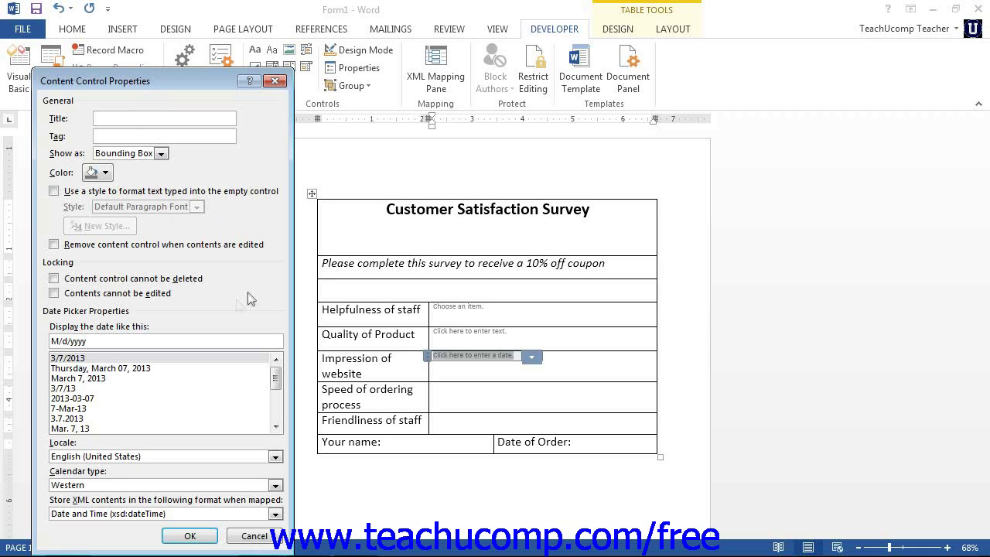
# - Browse the date formats and close the date picker properties without changes
pyautogui.moveTo(276, 379)
pyautogui.mouseDown()
pyautogui.moveTo(280, 388)
pyautogui.moveTo(281, 379)
pyautogui.mouseUp()
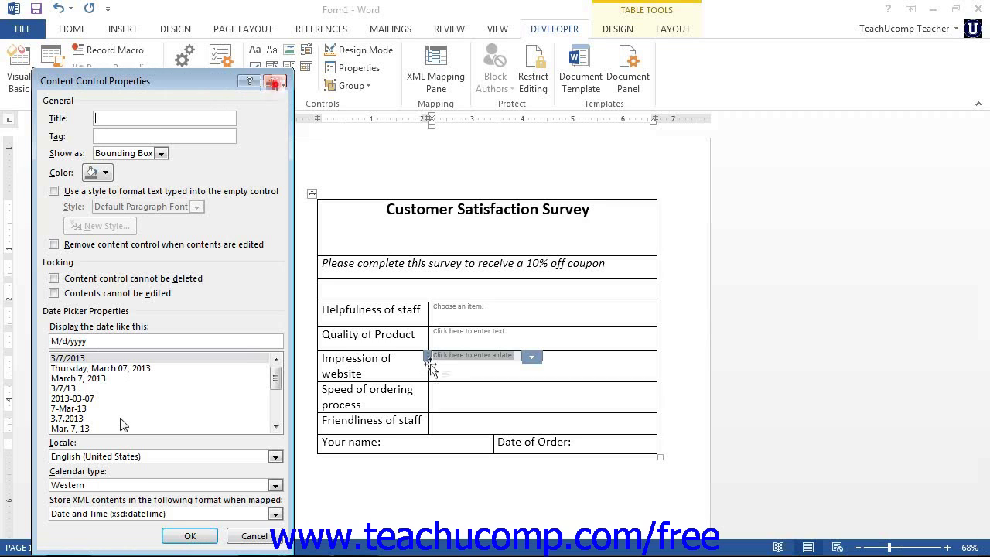
pyautogui.click(276, 80)
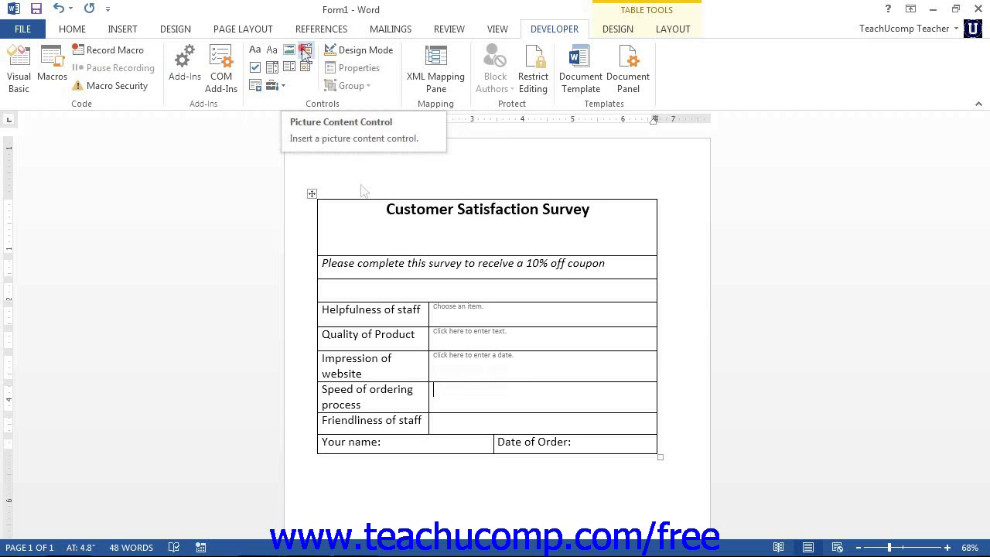
# - Place a Building Block Gallery control in the Impression of website cell and open its properties
pyautogui.moveTo(437, 382); pyautogui.dragTo(438, 377)
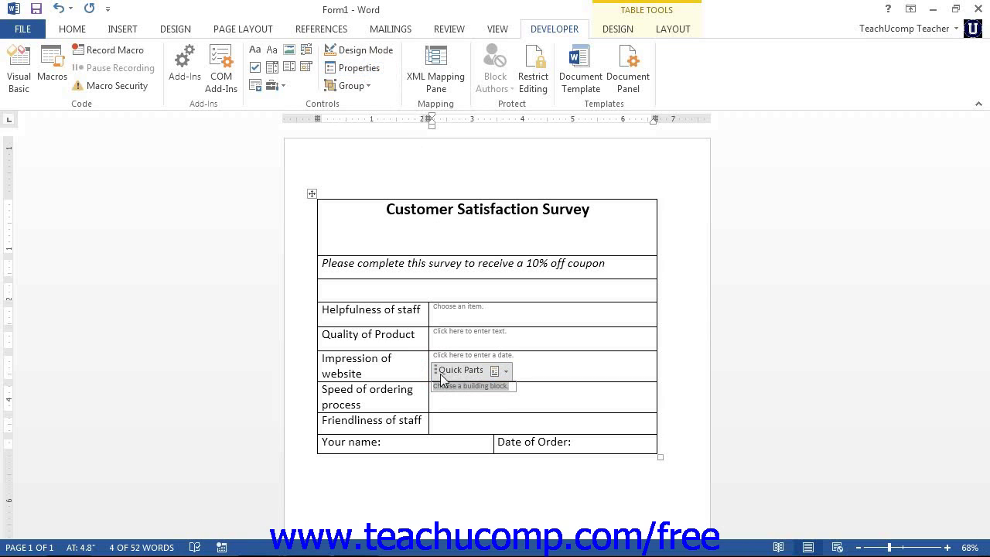
pyautogui.click(360, 68)
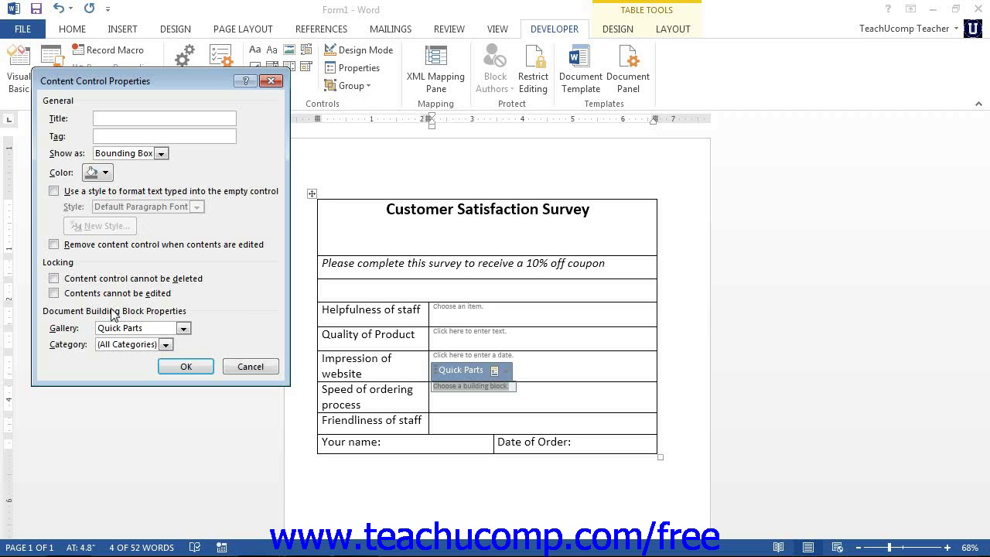
# - Browse the Gallery and Category lists, keep Quick Parts and (All Categories), and cancel the dialog
pyautogui.click(182, 328)
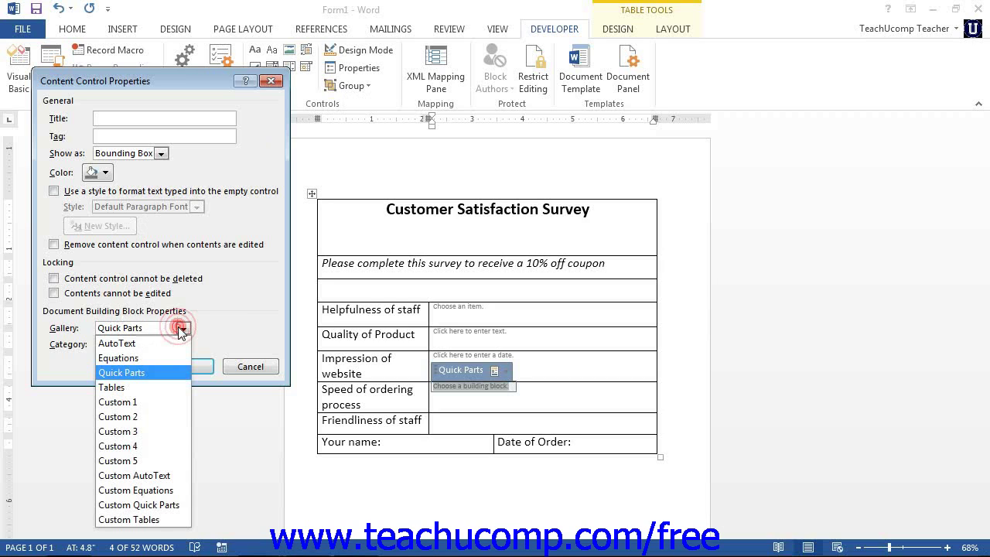
pyautogui.click(183, 329)
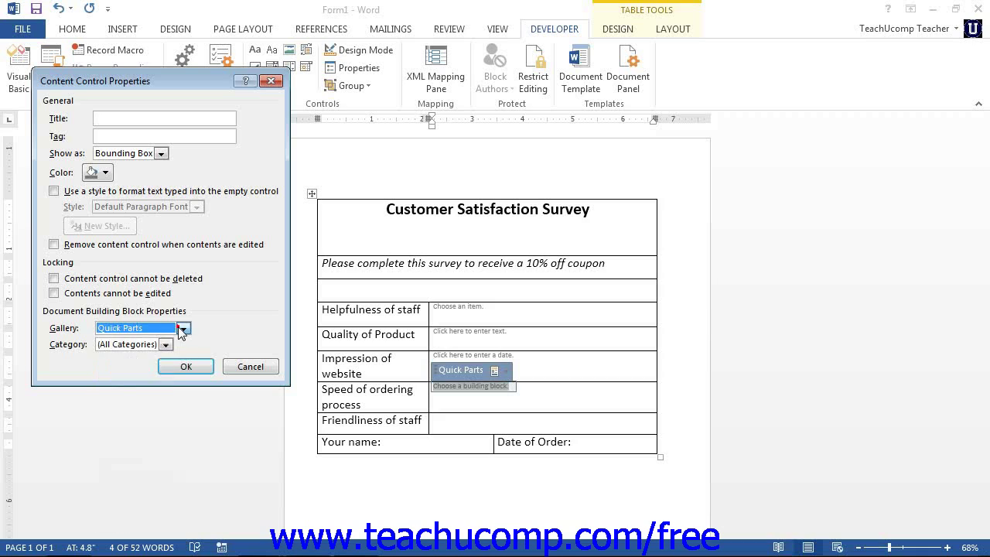
pyautogui.click(183, 329)
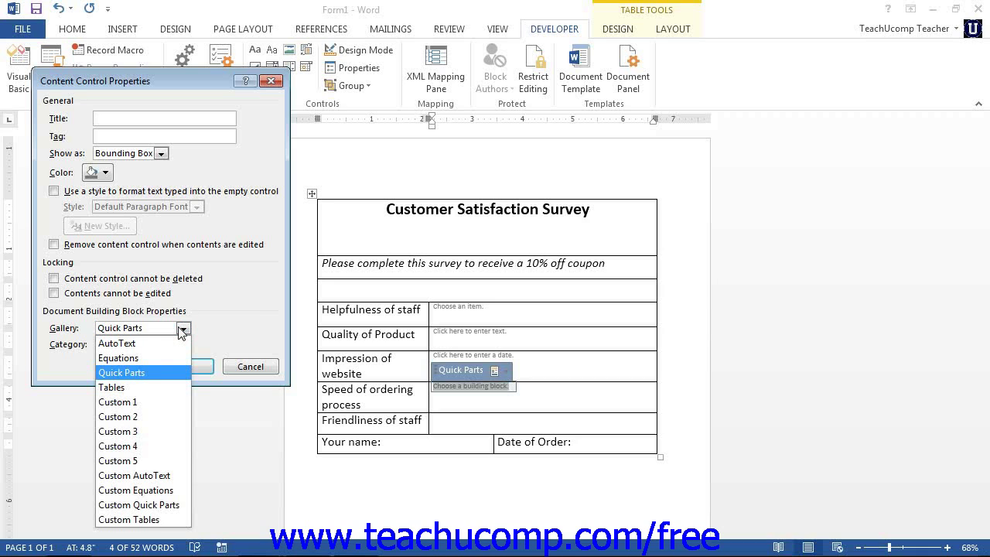
pyautogui.click(183, 330)
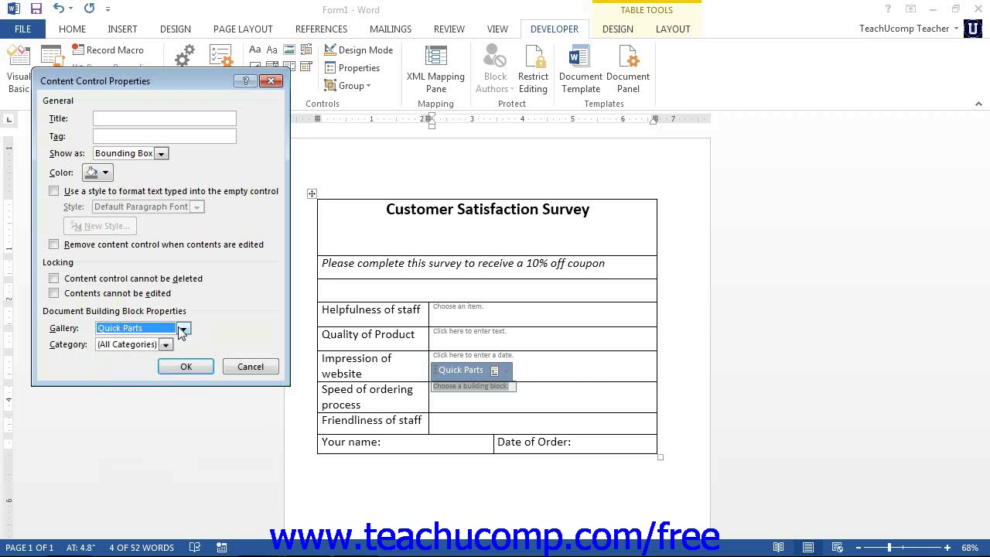
pyautogui.click(167, 345)
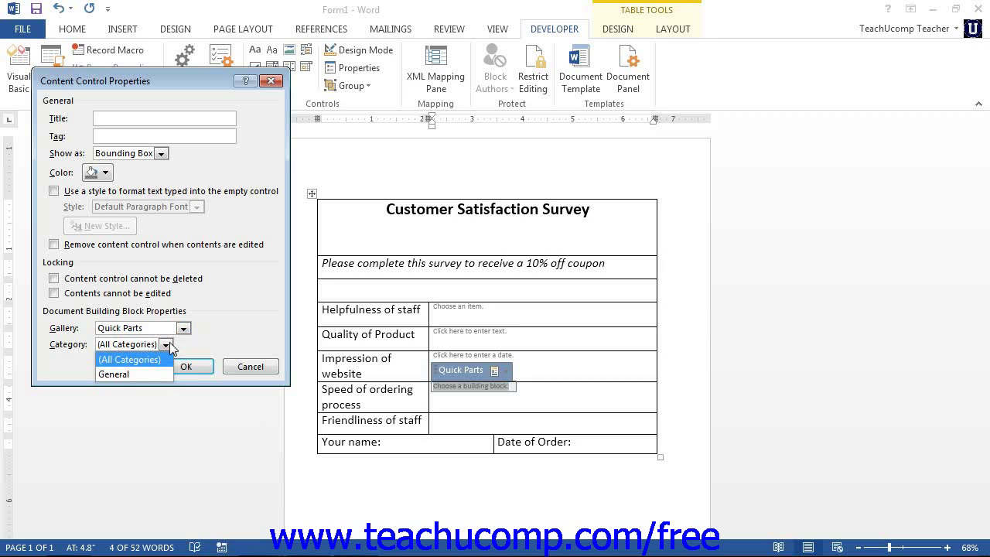
pyautogui.click(166, 345)
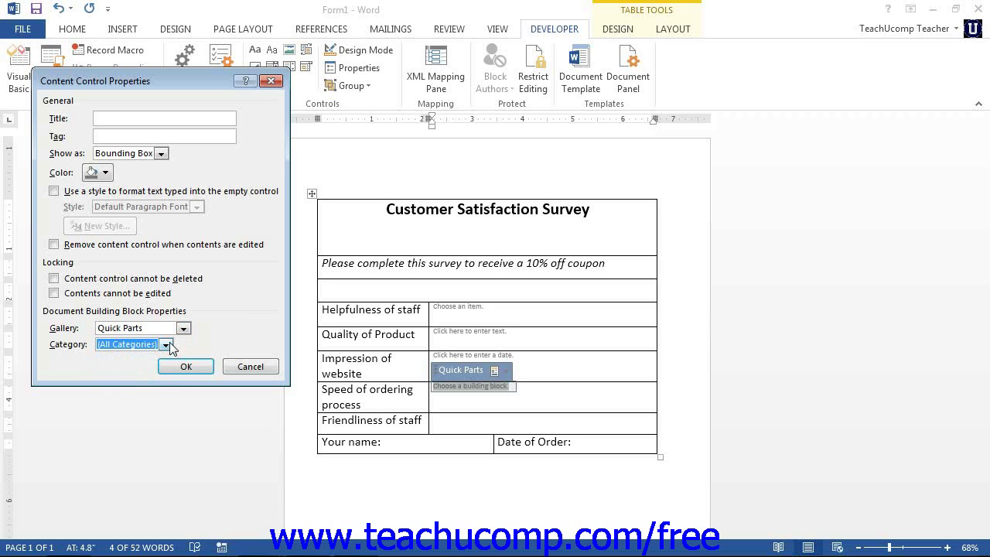
pyautogui.click(230, 370)
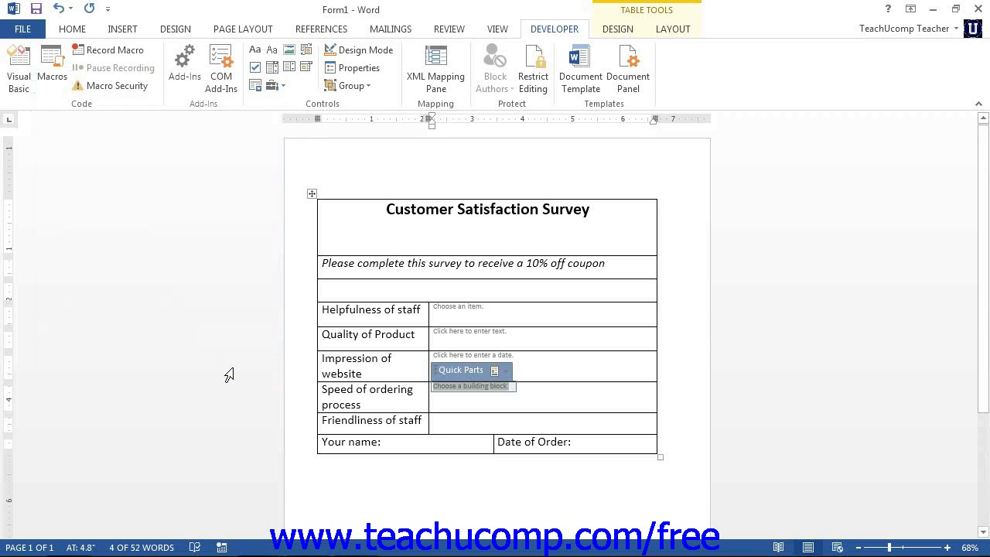